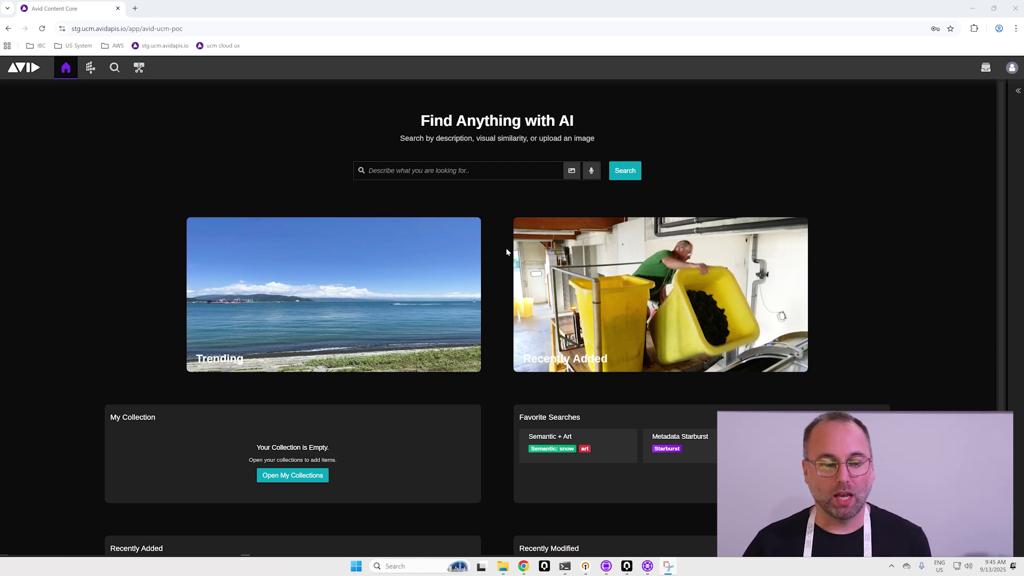
Step: Run an AI search for 'give me footage of politicen speedh', returning 16 results
mouse_move(410, 287)
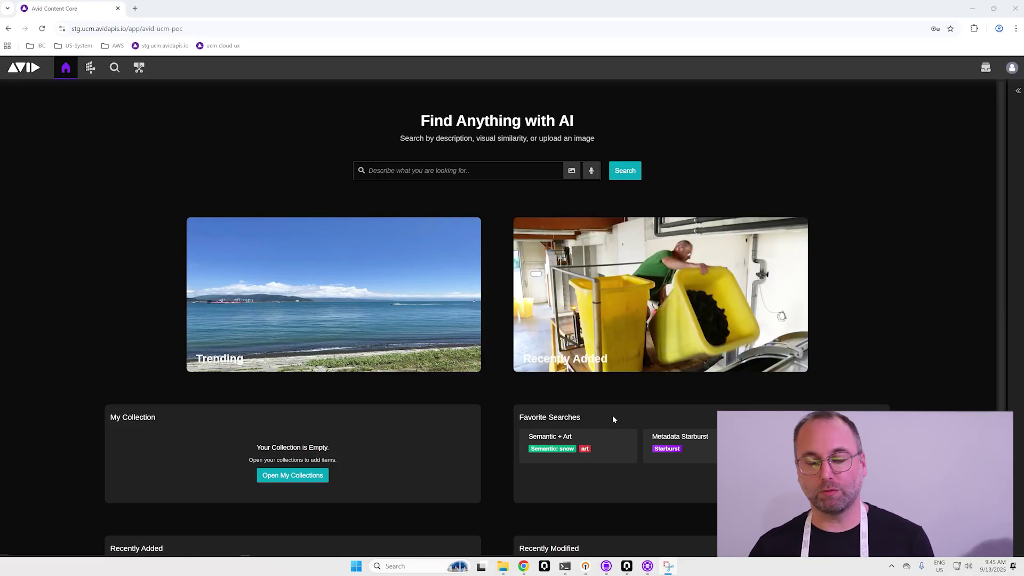
scroll(504, 436, down, 2)
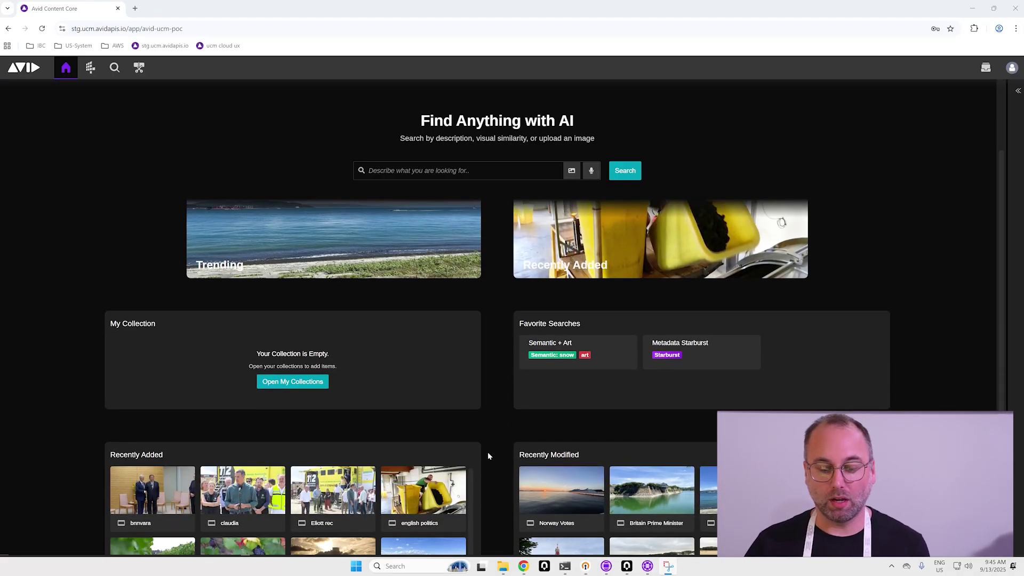
scroll(488, 448, down, 2)
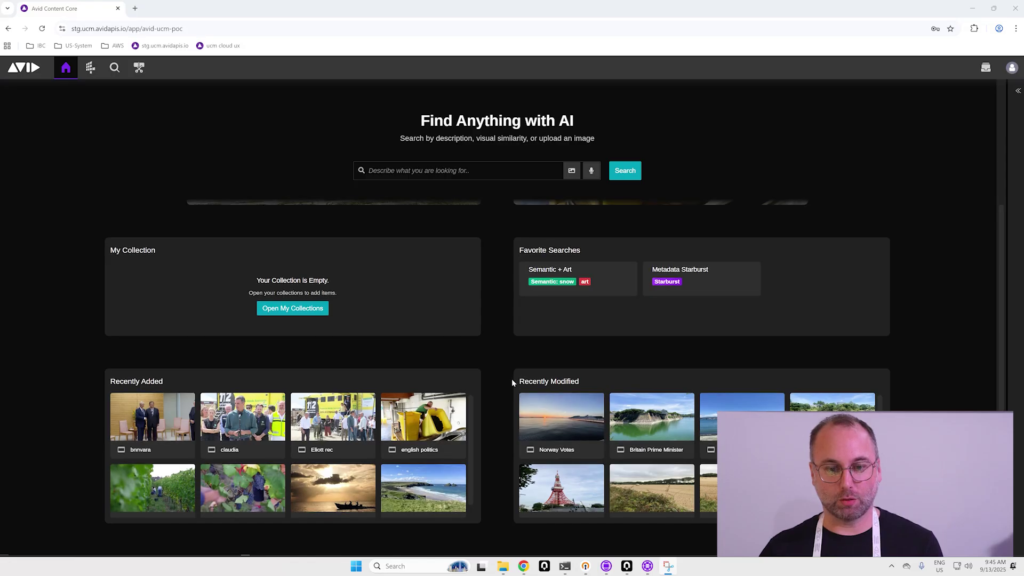
scroll(509, 376, up, 4)
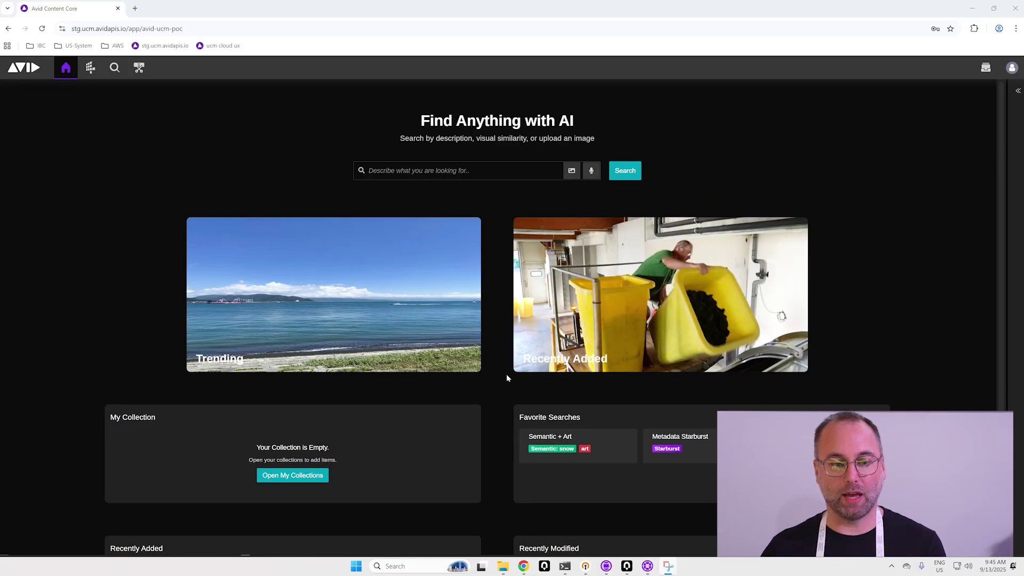
click(452, 170)
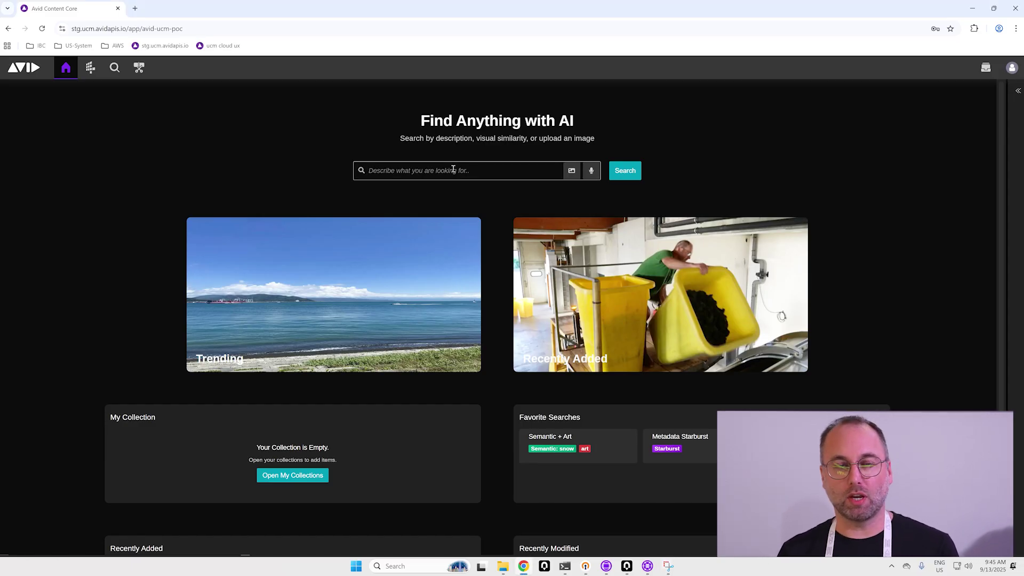
text(p)
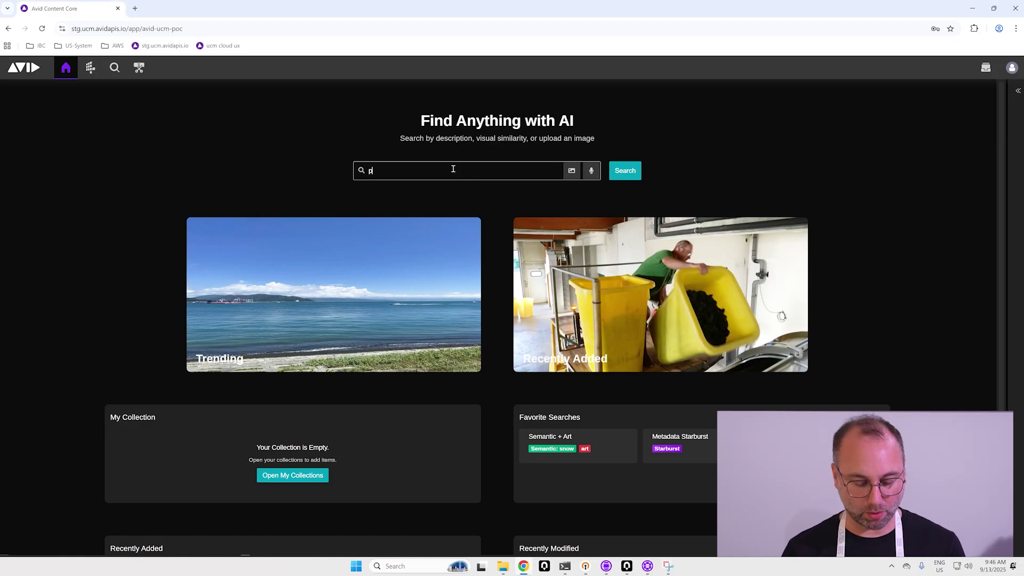
key(BackSpace)
text(giv)
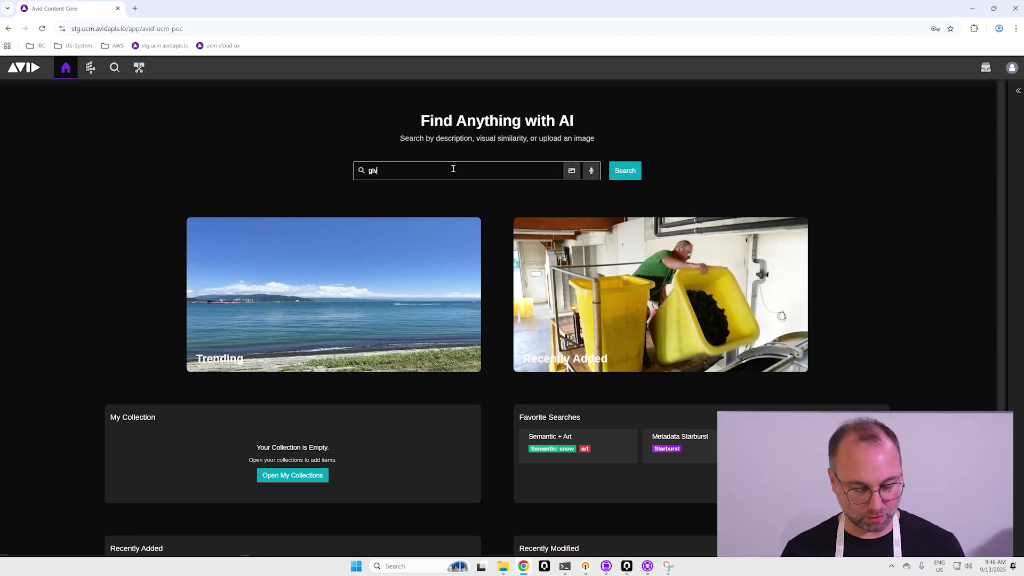
text(e me foota)
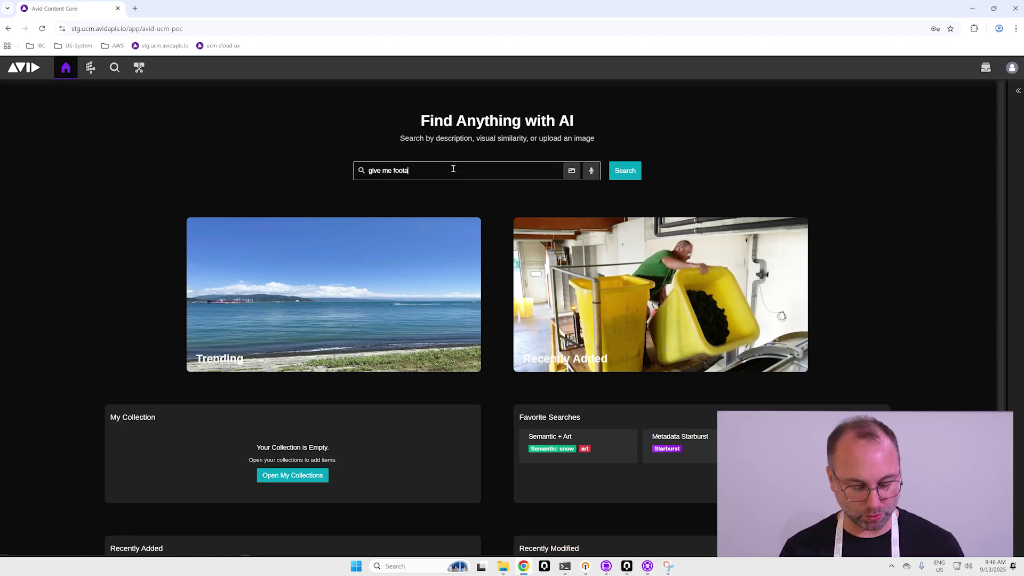
text(ge of po)
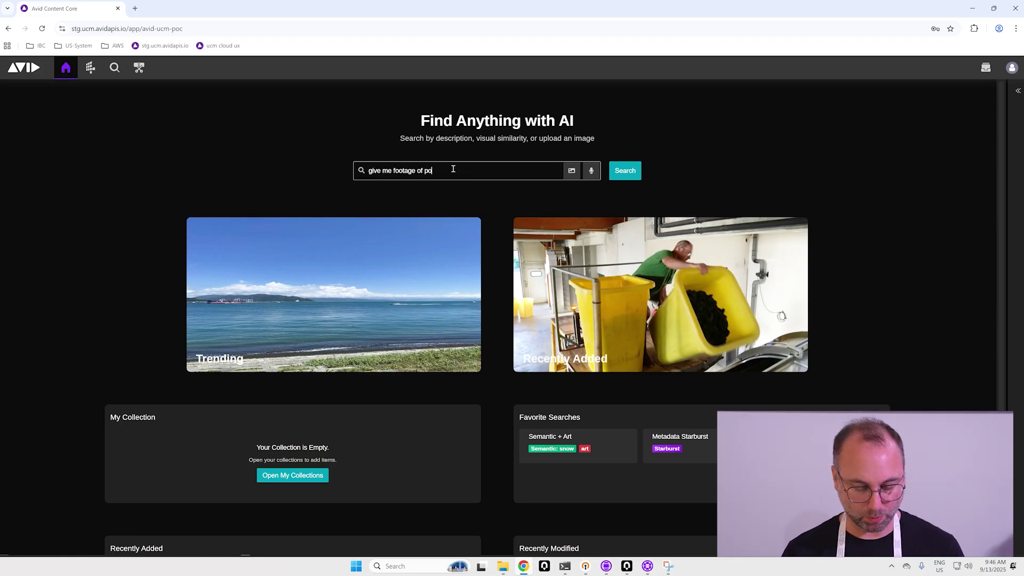
text(liticen speed)
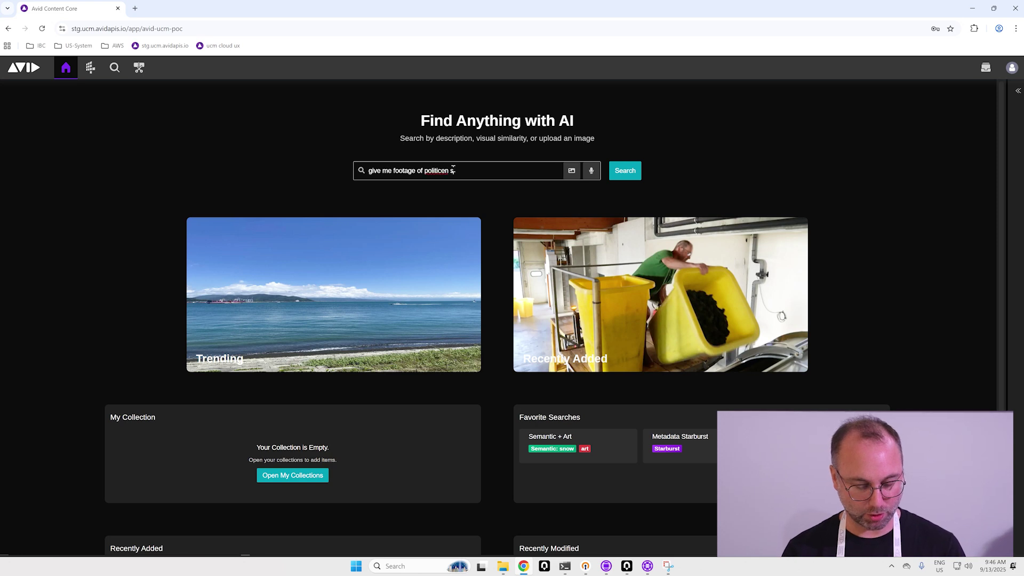
text(h)
key(Return)
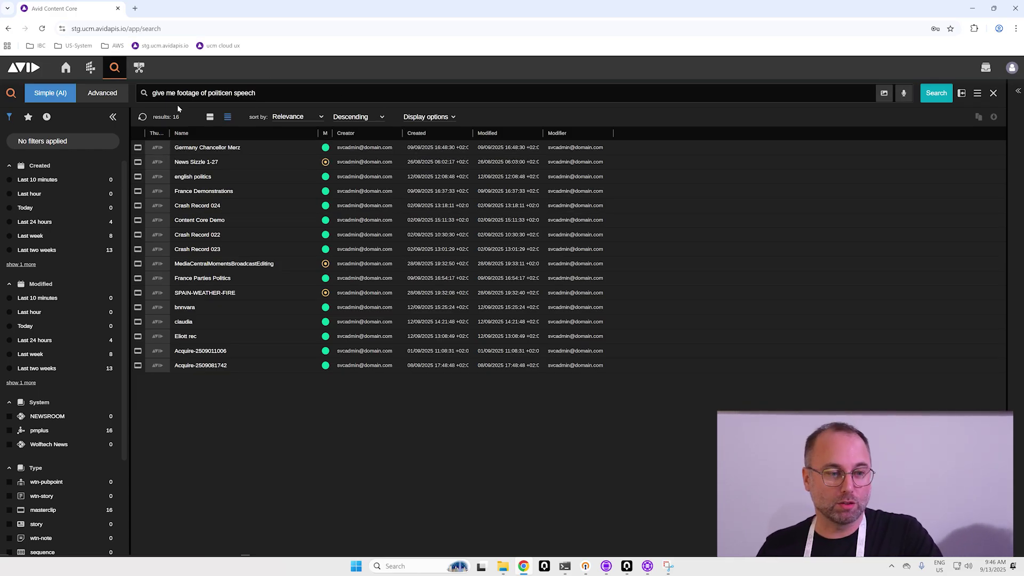
Step: Preview the Germany Chancellor Merz clip at the podium and show its semantic segments with scores
click(160, 147)
click(160, 146)
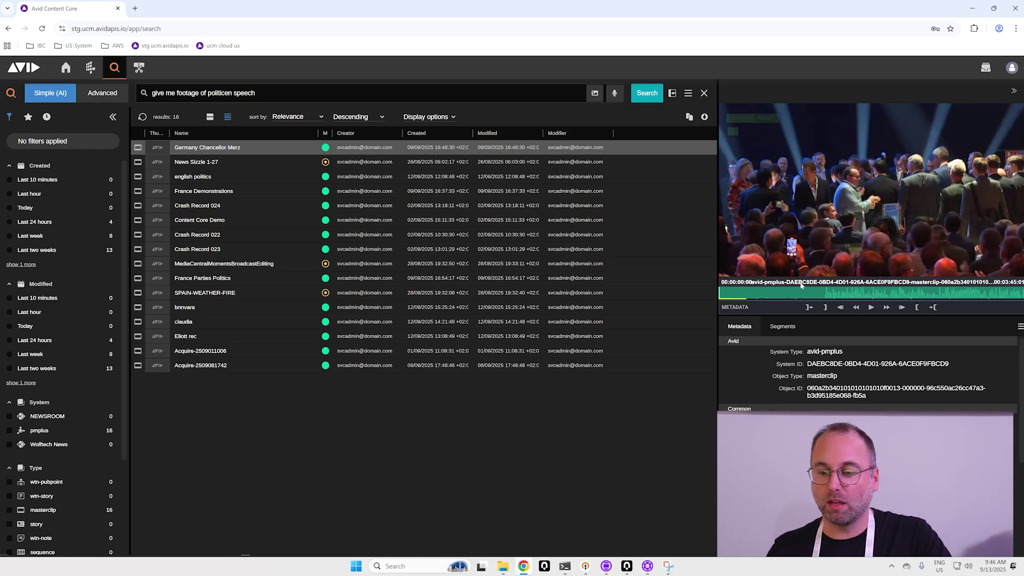
click(826, 294)
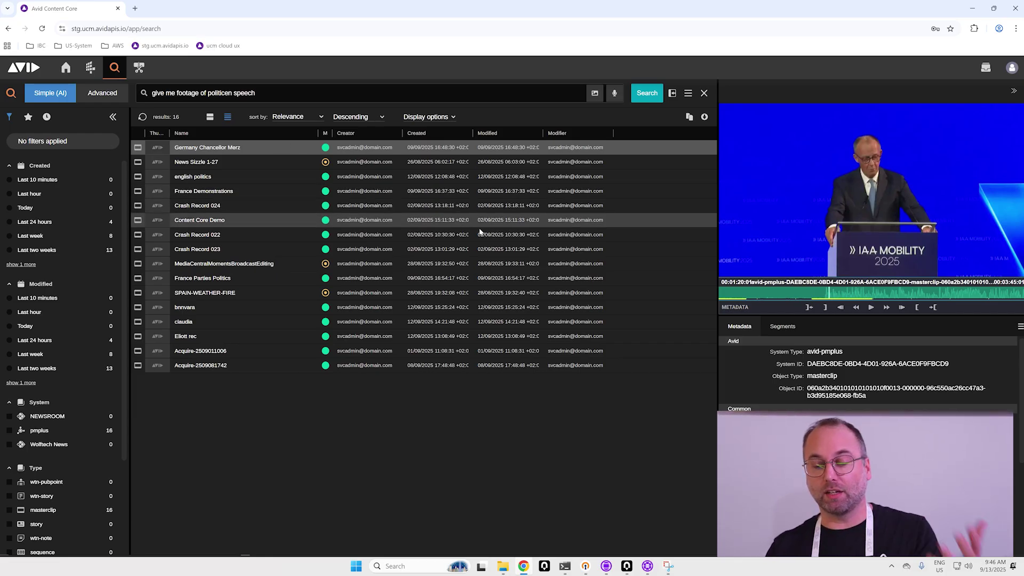
click(794, 327)
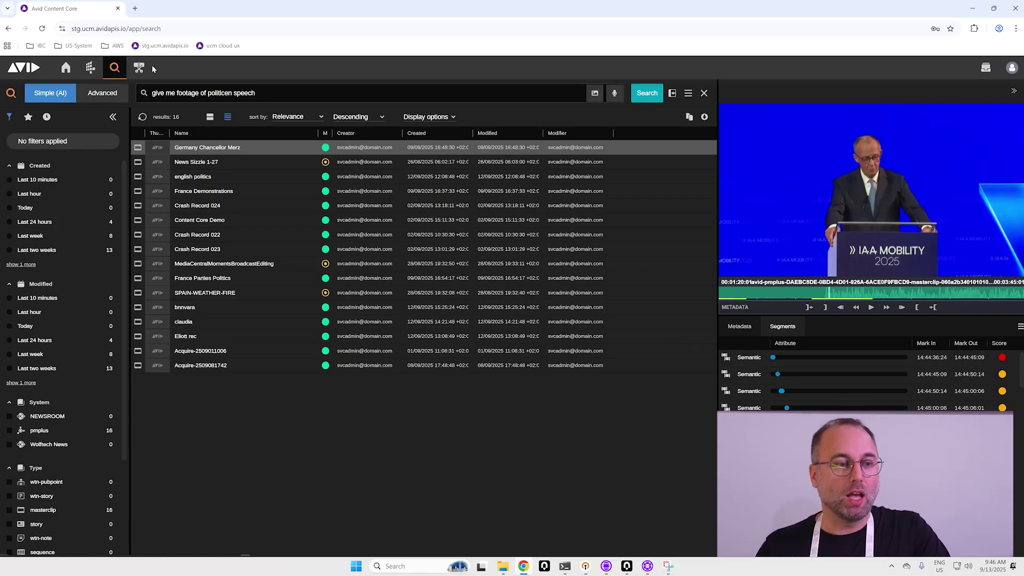
Step: Open the results in the cloud editor, park the playhead near 14 seconds, and dismiss the zoom warning
drag(143, 73, 395, 217)
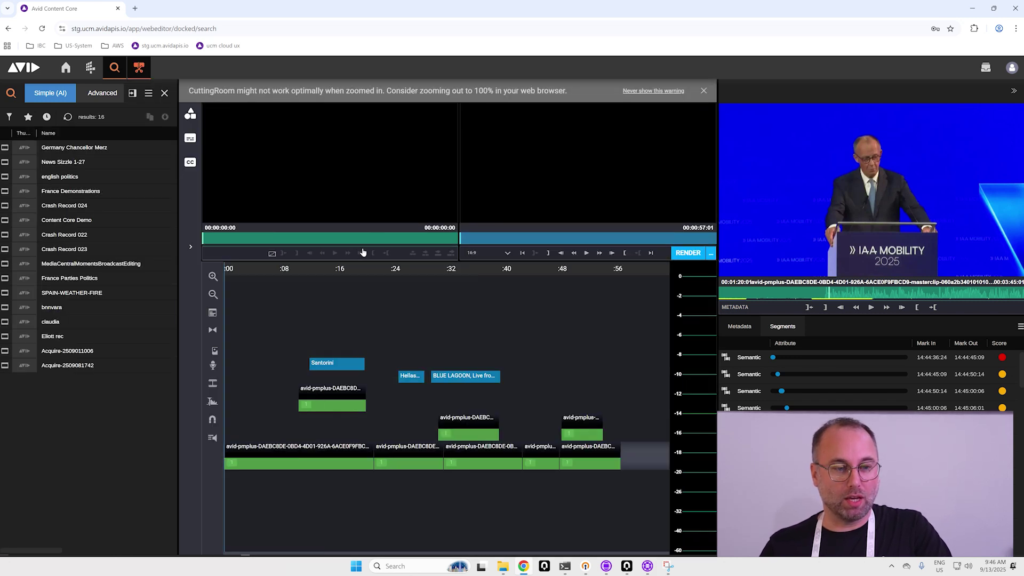
click(328, 275)
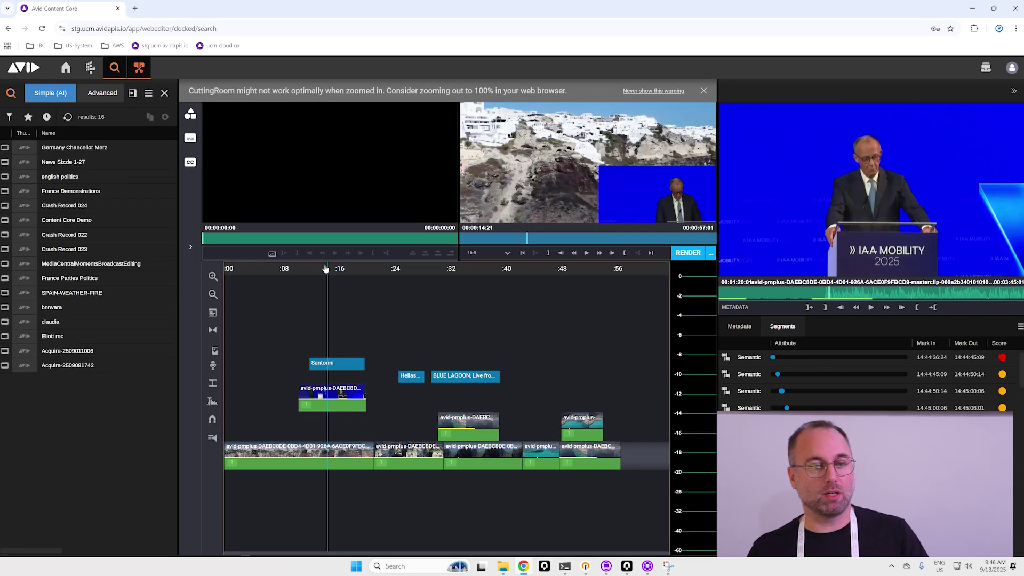
click(703, 90)
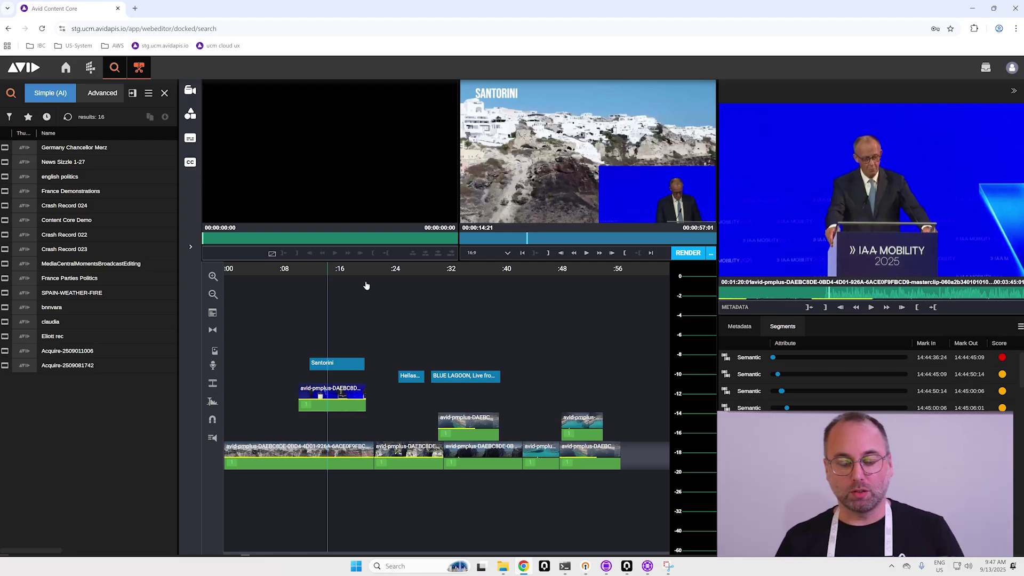
Step: In Media Composer, close the earlier Content Core bin and shift the Content Core panel left
click(606, 566)
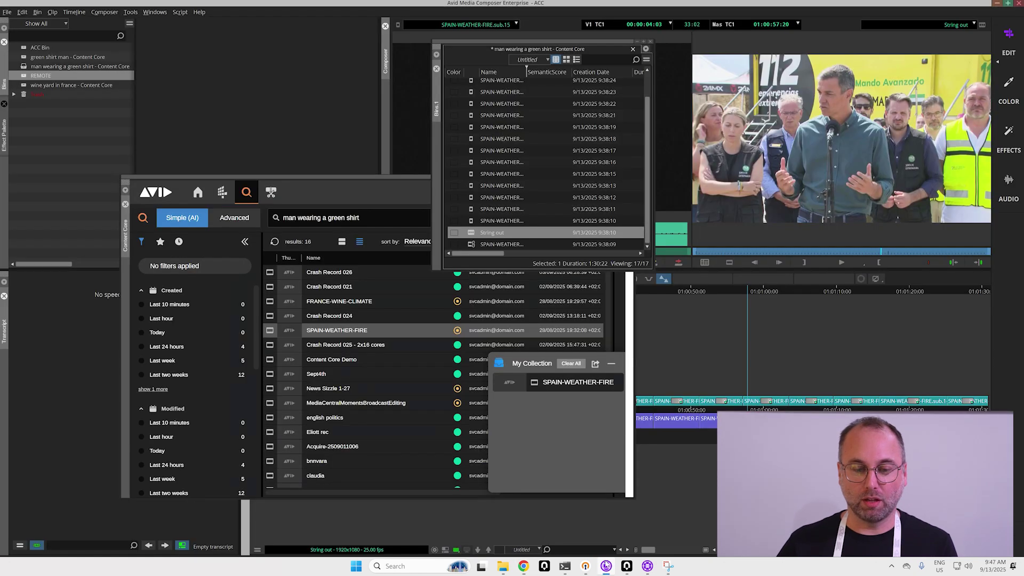
click(650, 42)
drag(392, 175, 363, 180)
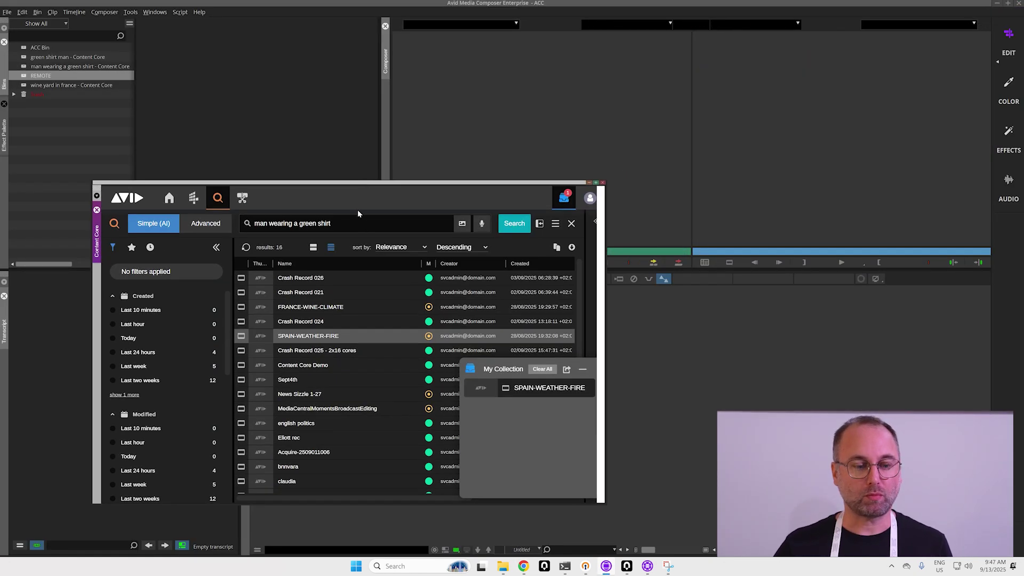
Step: Remove all items from My Collection and erase the previous green shirt query
click(541, 368)
click(411, 372)
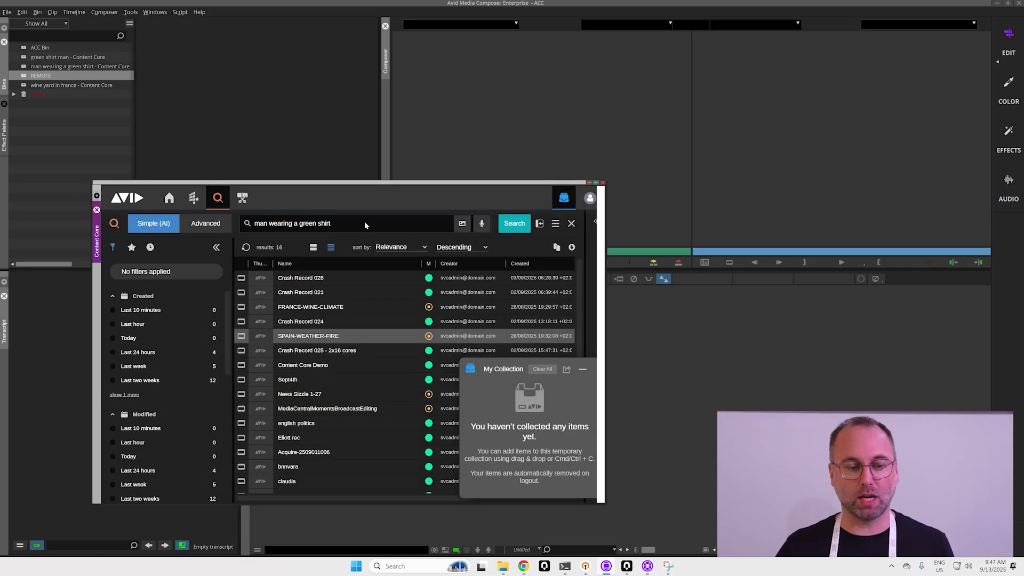
key(BackSpace)
key(BackSpace)
key(BackSpace)
key(BackSpace)
key(BackSpace)
key(BackSpace)
key(BackSpace)
key(BackSpace)
key(BackSpace)
key(BackSpace)
key(BackSpace)
key(BackSpace)
key(BackSpace)
key(BackSpace)
key(BackSpace)
key(BackSpace)
key(BackSpace)
key(BackSpace)
key(BackSpace)
key(BackSpace)
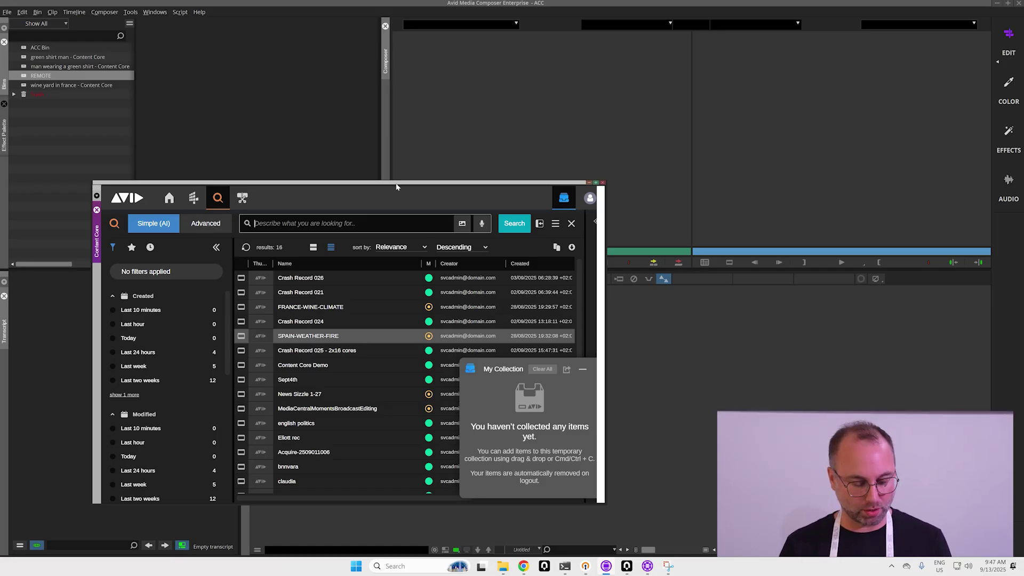
Step: Search 'french wineyard' (15 results) and add FRANCE-WINE-CLIMATE to My Collection
text(frenc)
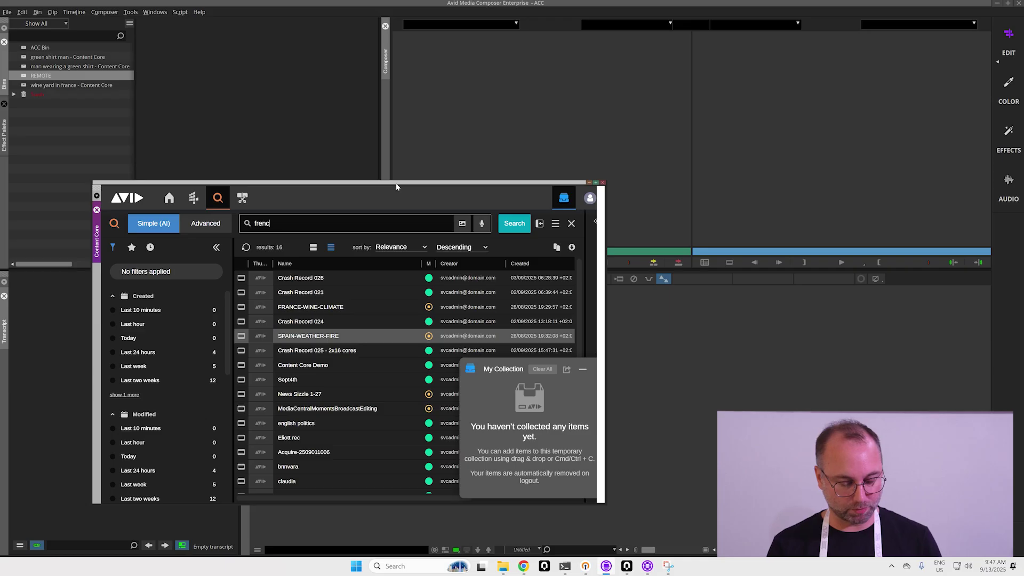
text(h wineyard)
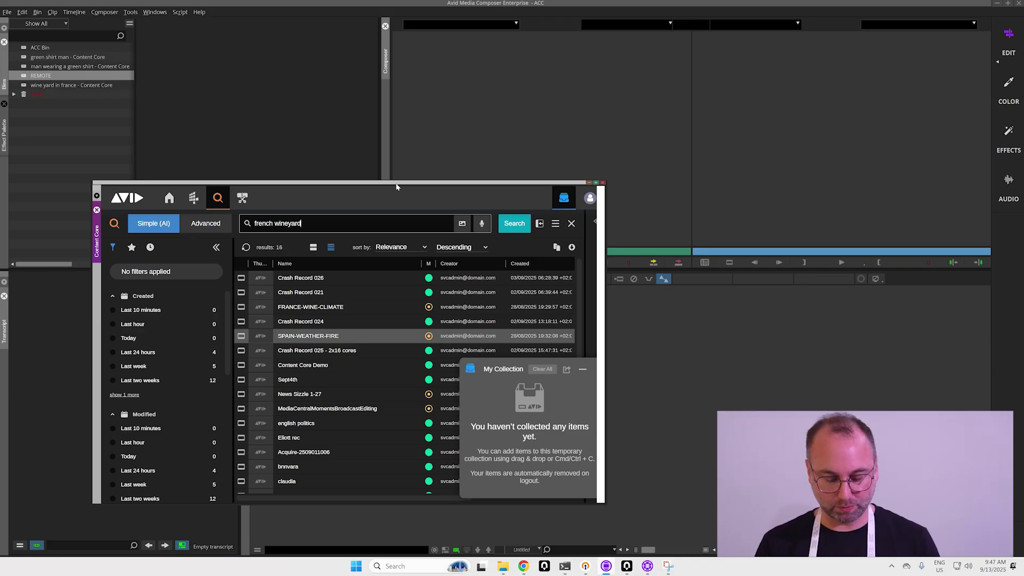
key(Return)
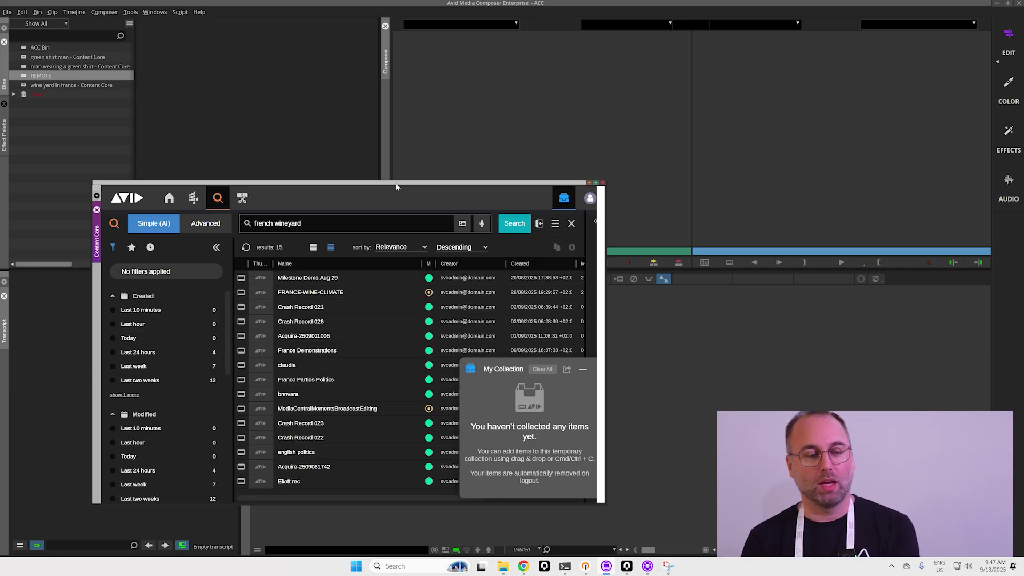
click(272, 294)
drag(271, 295, 550, 430)
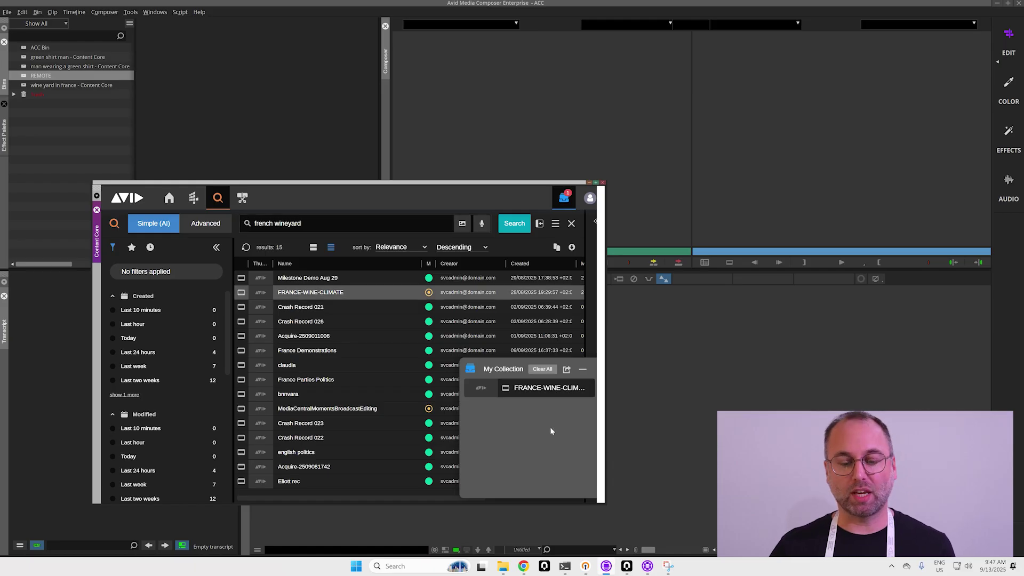
Step: Export the collection to Media Composer, creating the french wineyard bin of FRANCE-WINE-CLIMATE subclips
click(567, 369)
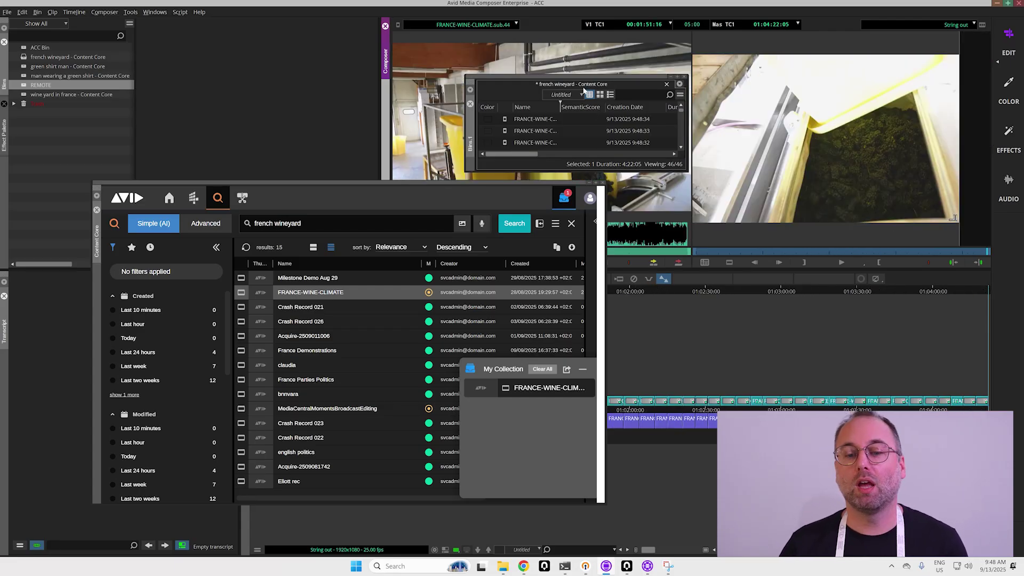
Step: Move the bin left, then play the sequence from about 01:03:30, stopping near 01:03:28
drag(596, 79, 417, 77)
drag(786, 292, 786, 317)
key(space)
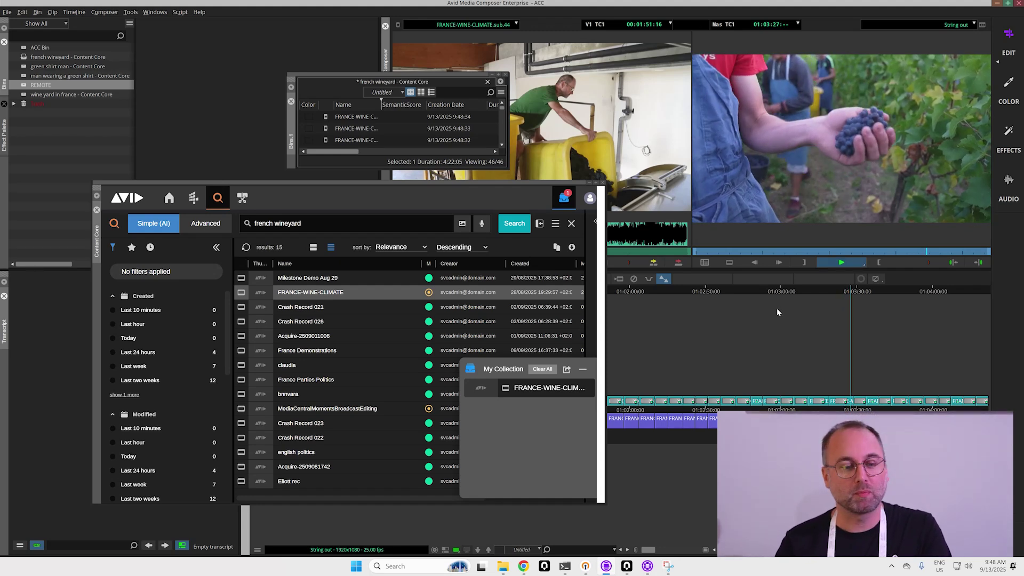
key(space)
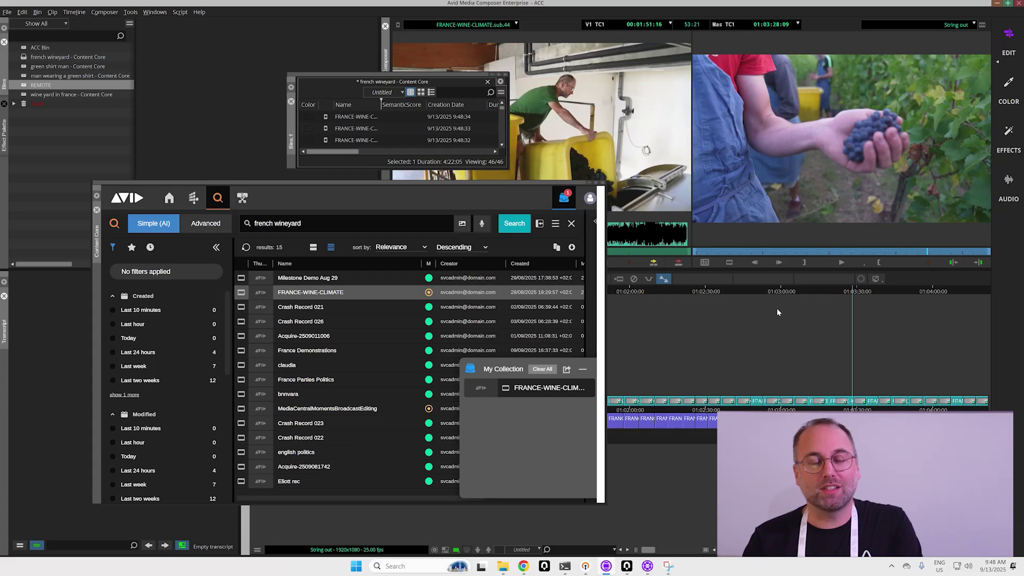